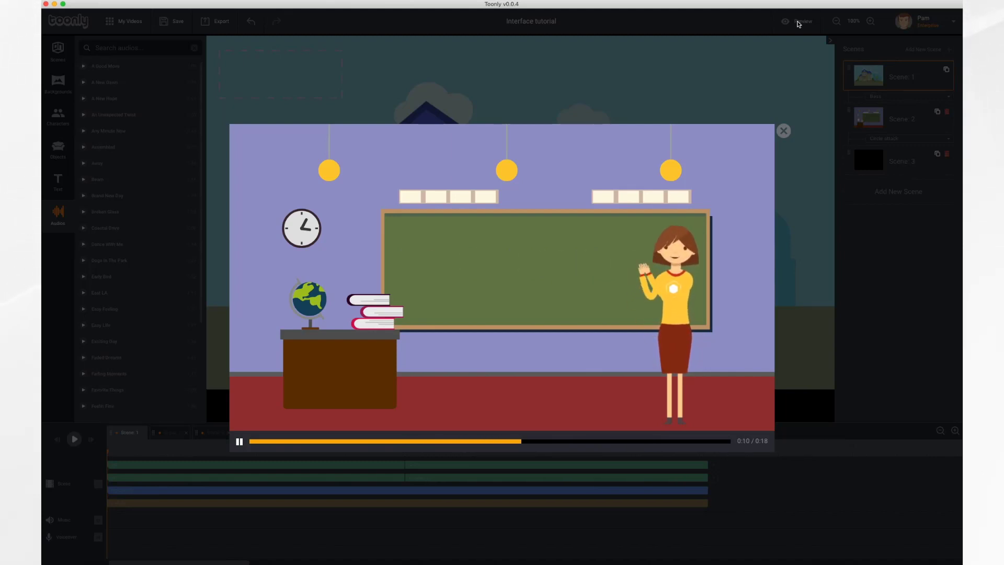
Close the preview player to return to the school scene in the editor.
click(785, 134)
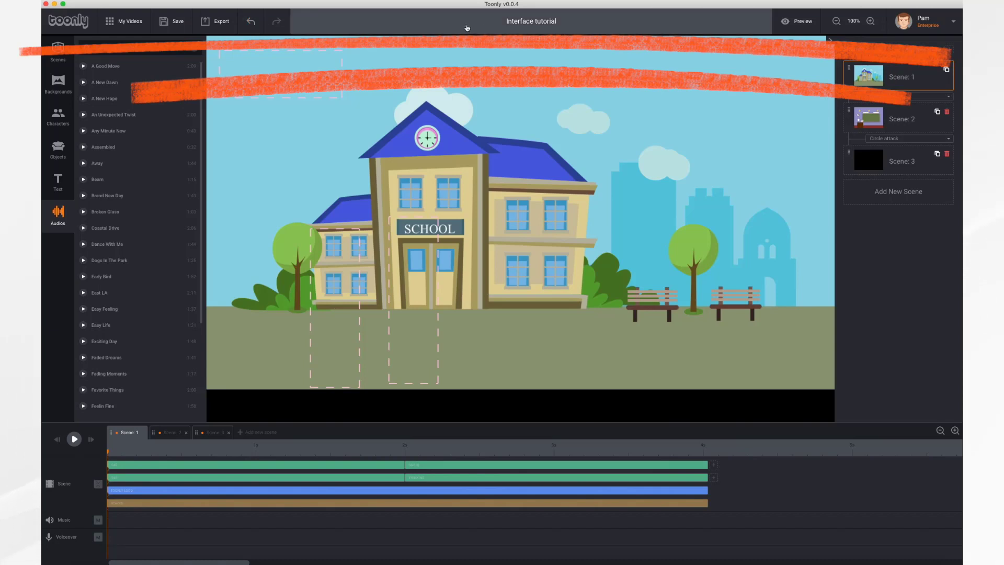
Append ' video' to the project title so it reads 'Interface tutorial video'.
click(555, 26)
text(video)
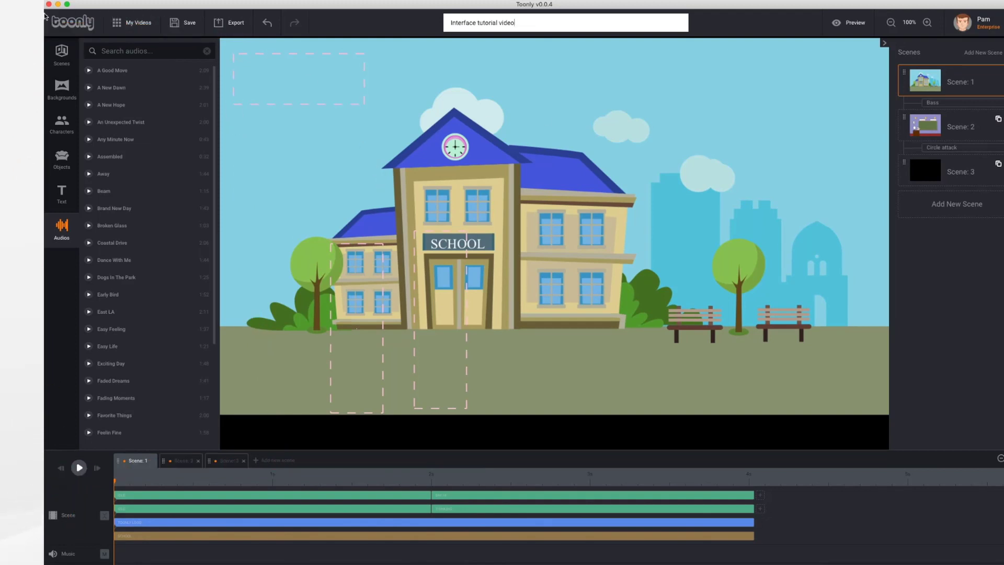
click(59, 90)
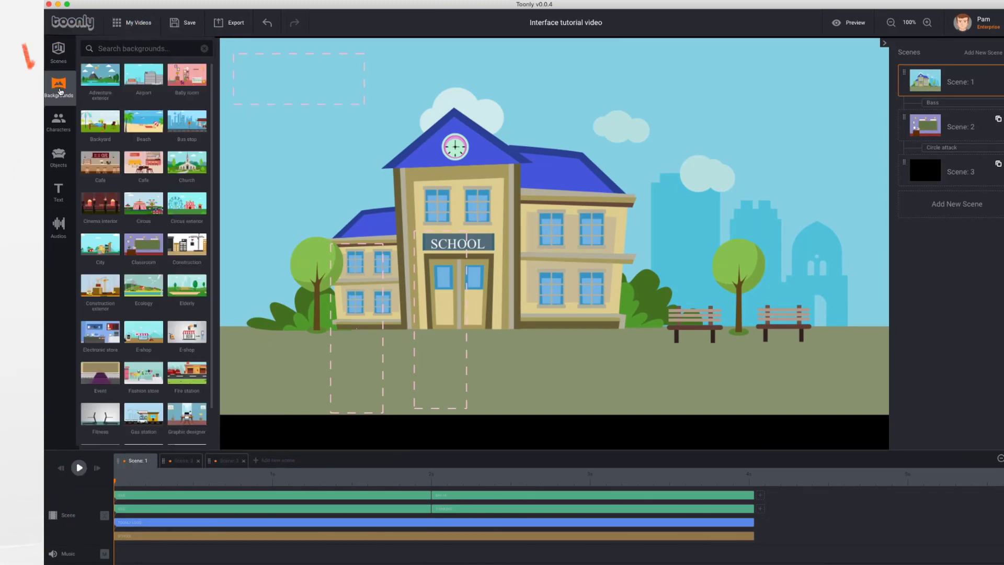
click(60, 126)
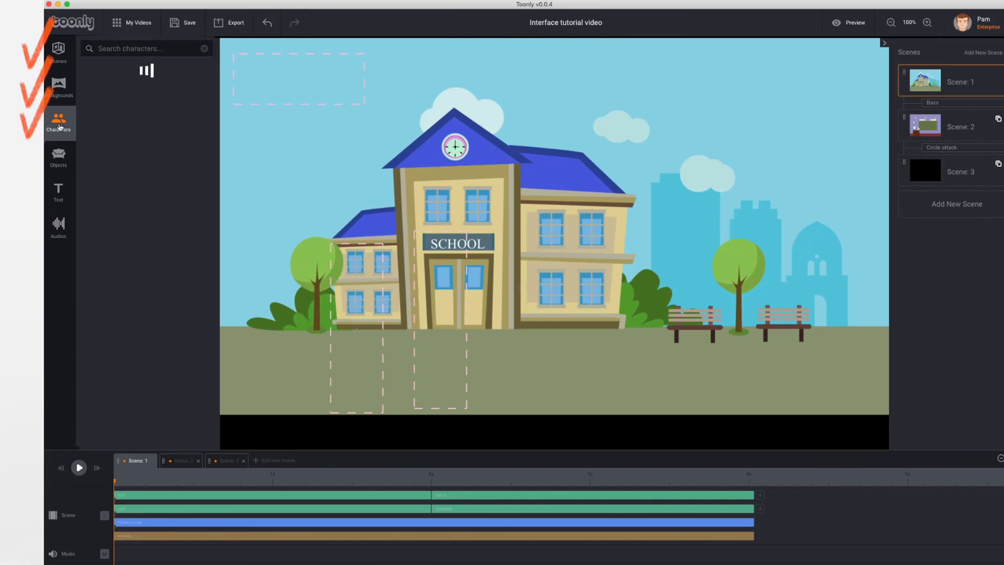
click(59, 155)
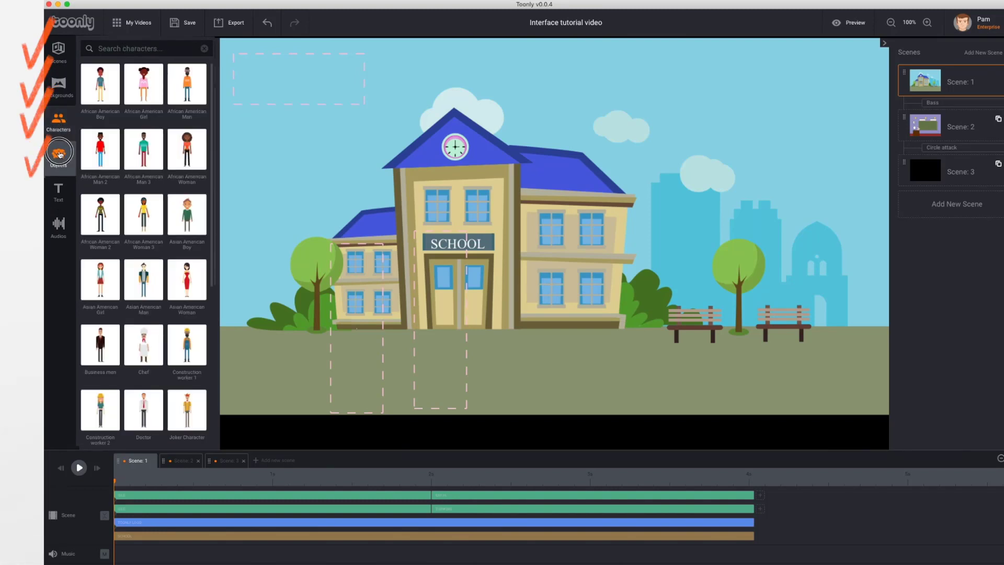
click(59, 187)
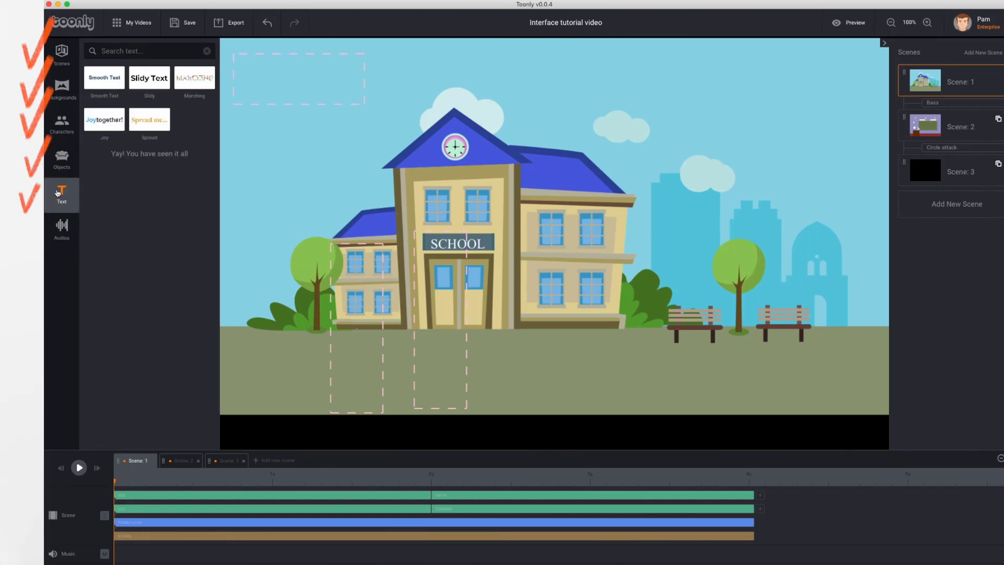
click(67, 234)
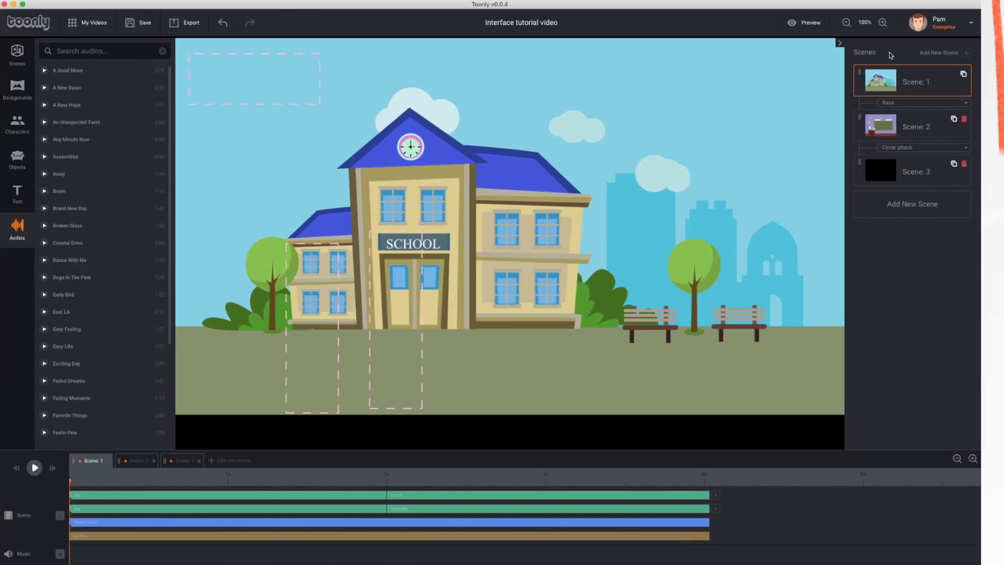
click(836, 43)
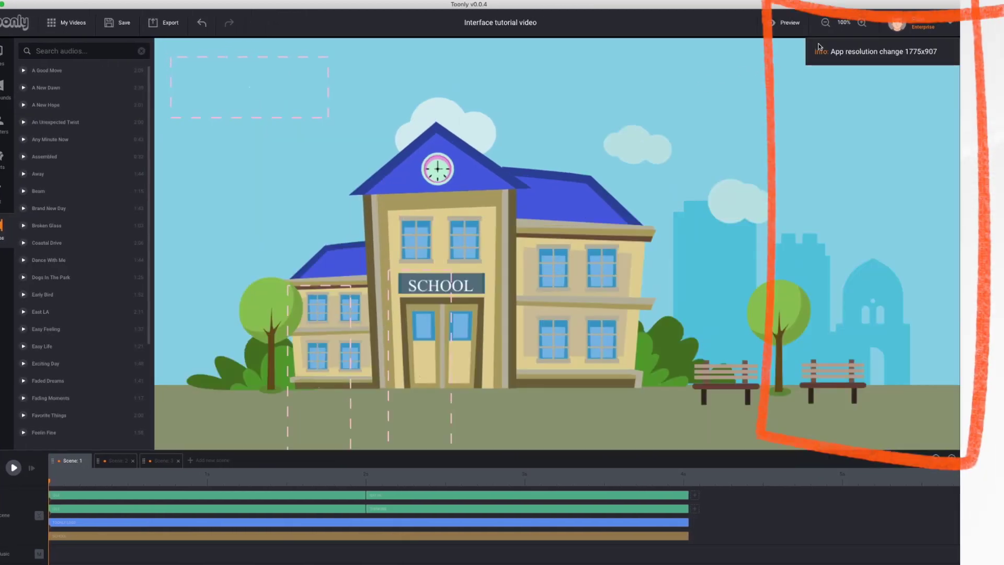
click(955, 43)
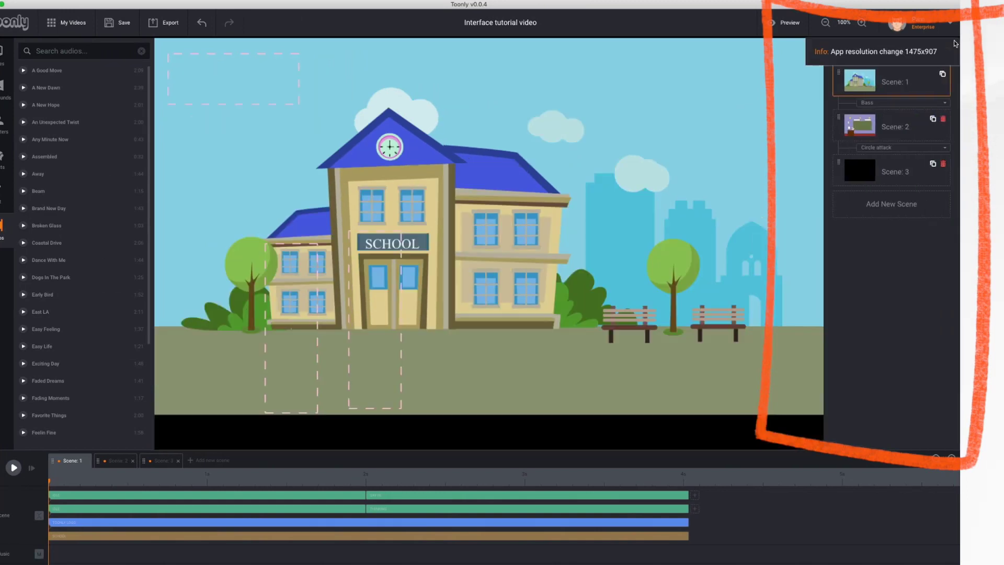
click(820, 44)
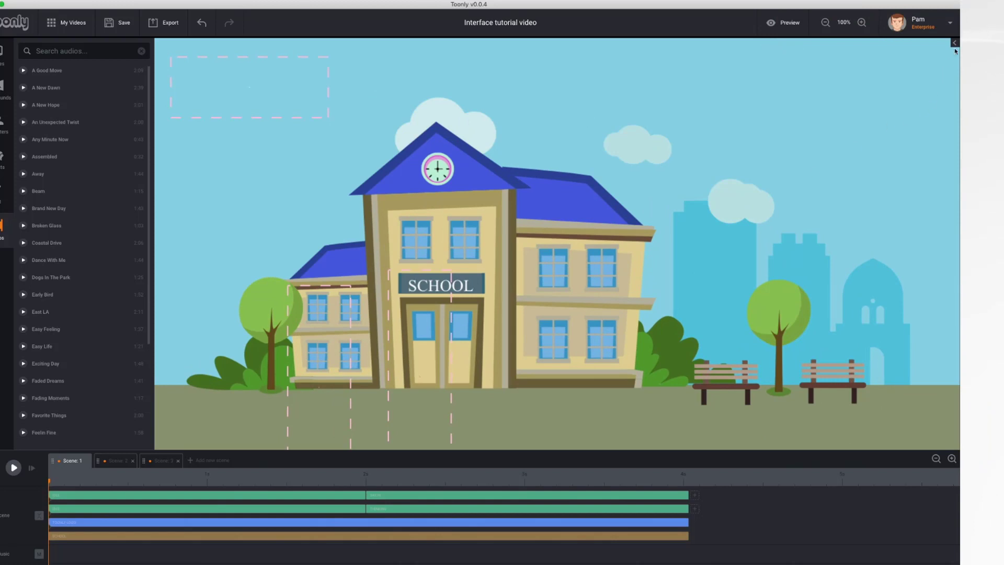
click(955, 44)
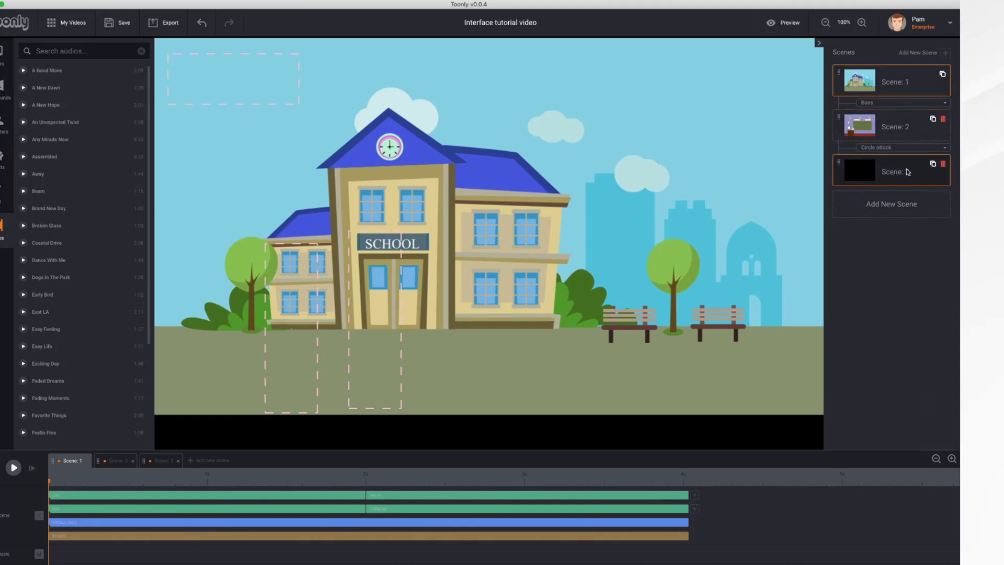
Set the transition after Scene 1 to Arrows right and after Scene 2 to Collapsing circles.
click(915, 103)
click(891, 139)
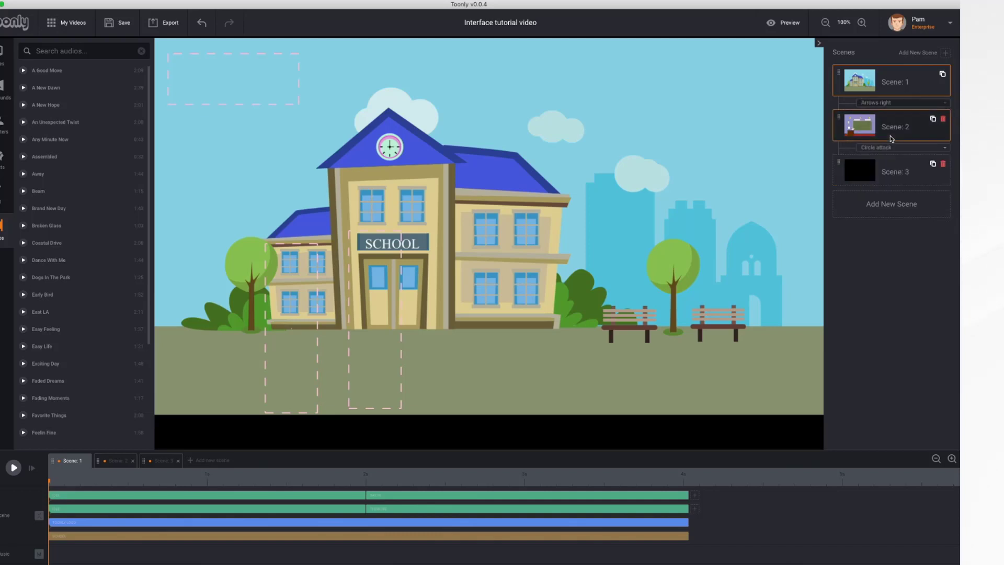
click(899, 147)
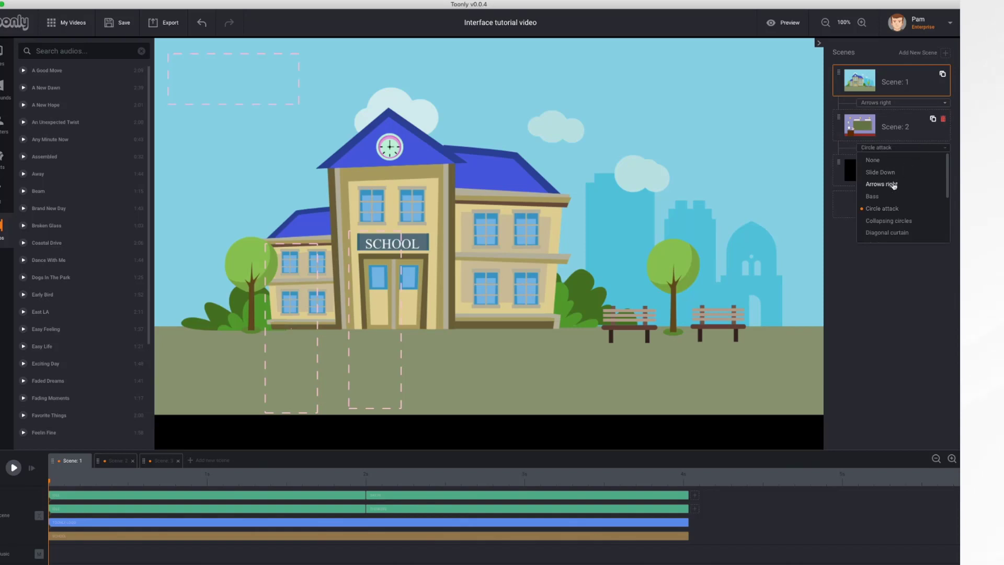
click(892, 221)
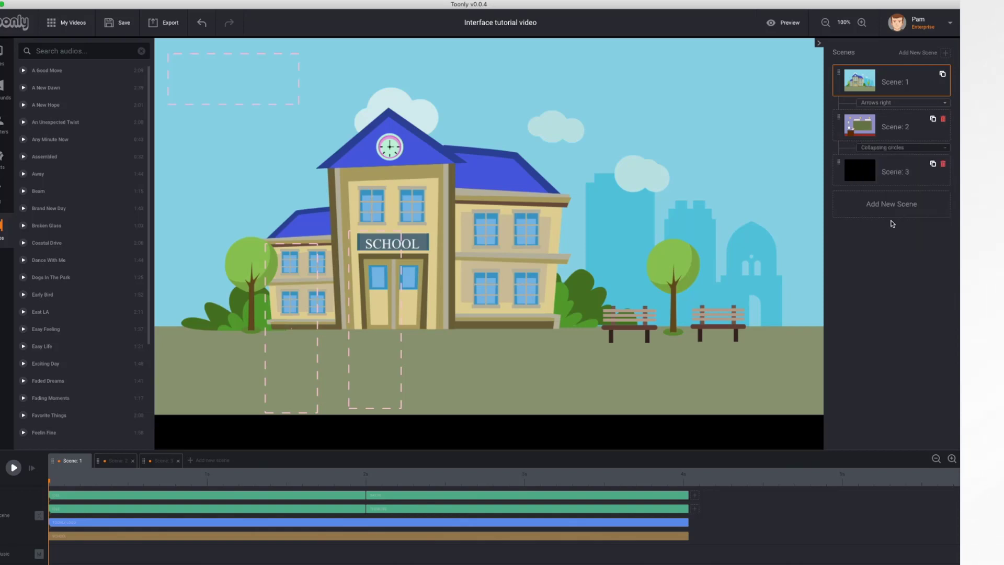
click(922, 81)
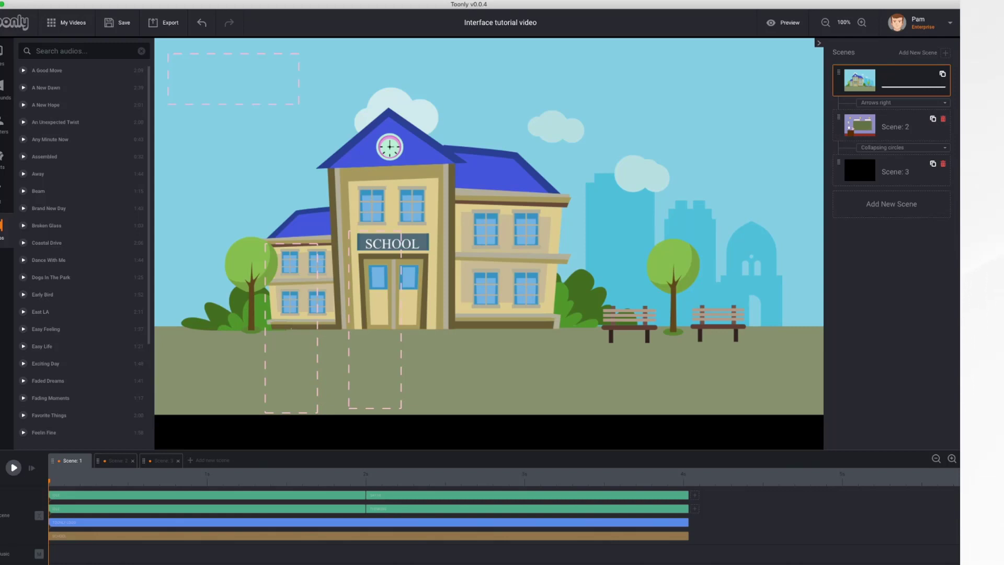
Rename Scene 1 to Opening, Scene 2 to Classroom and Scene 3 to Closing.
text(Opening)
click(907, 127)
key(BackSpace)
key(BackSpace)
key(BackSpace)
key(BackSpace)
key(BackSpace)
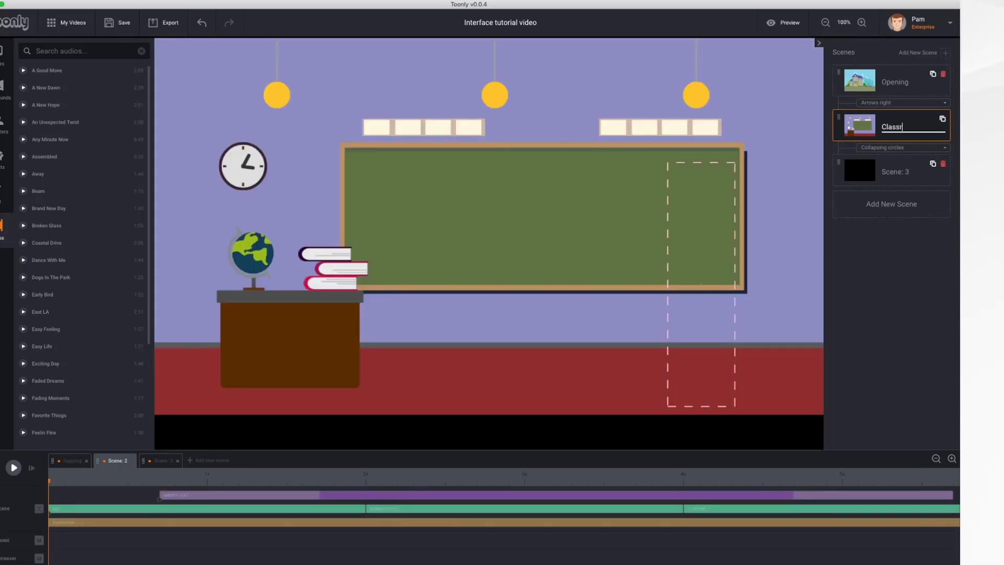
click(895, 172)
key(BackSpace)
key(BackSpace)
key(BackSpace)
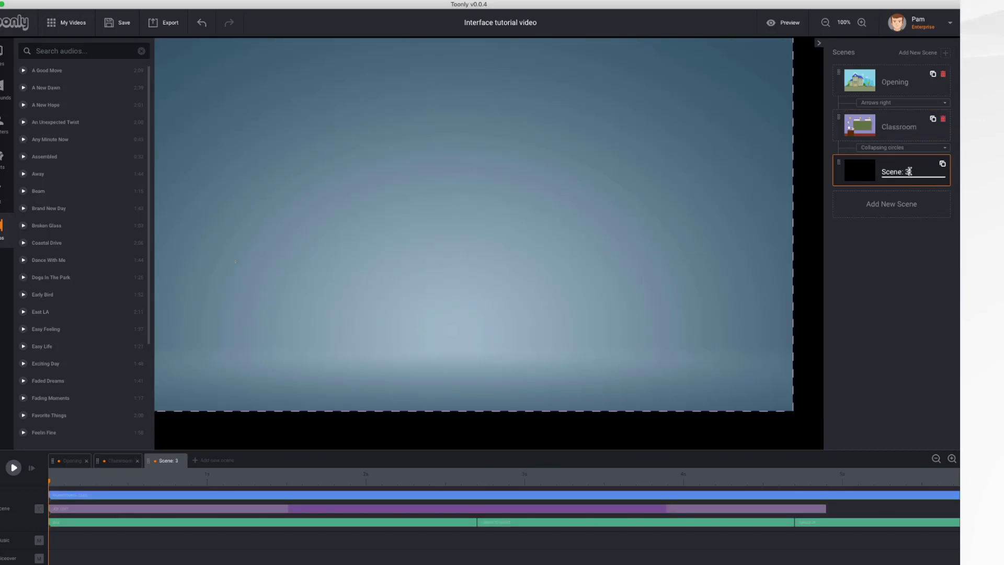
key(BackSpace)
key(BackSpace)
key(BackSpace)
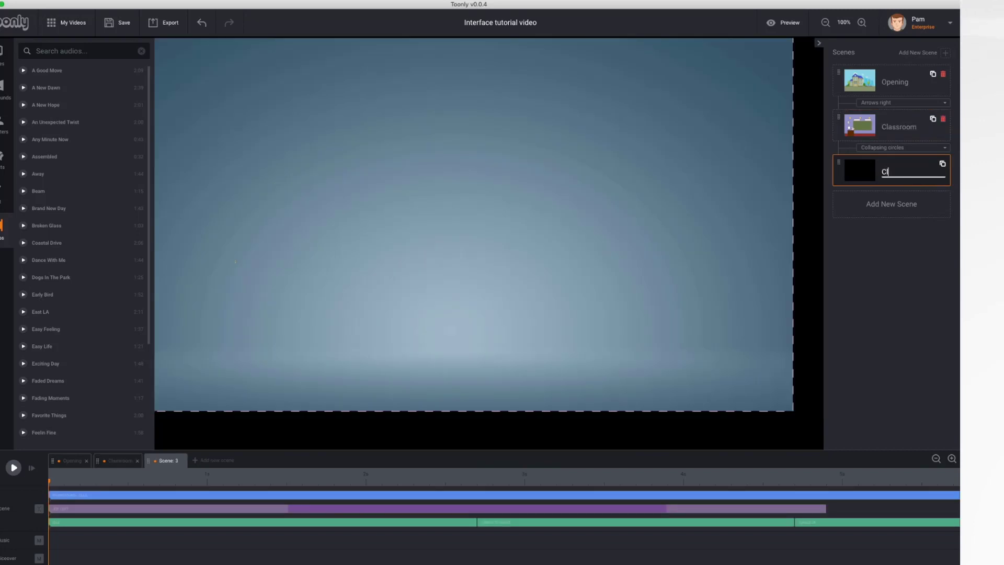
text(Closing)
key(Return)
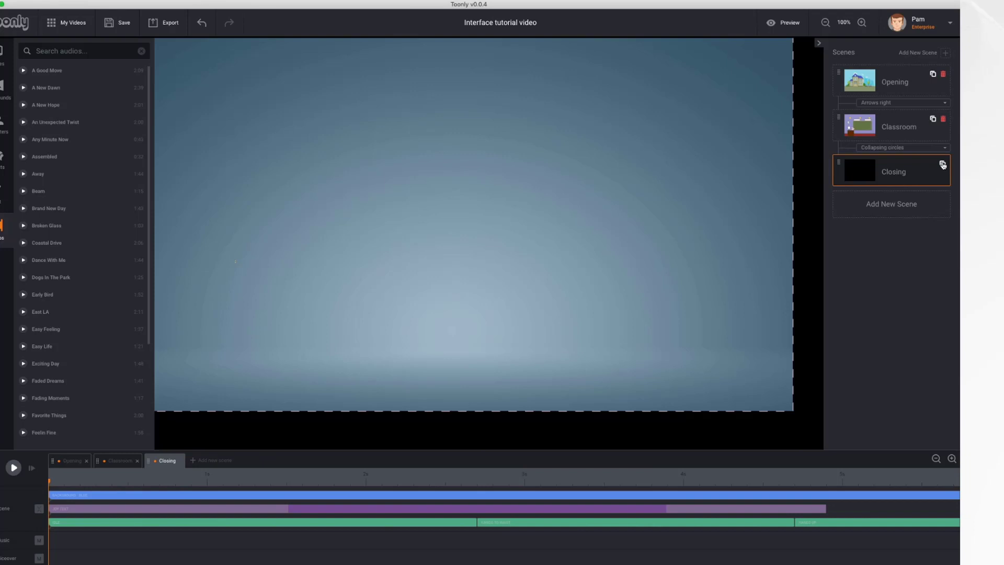
click(943, 165)
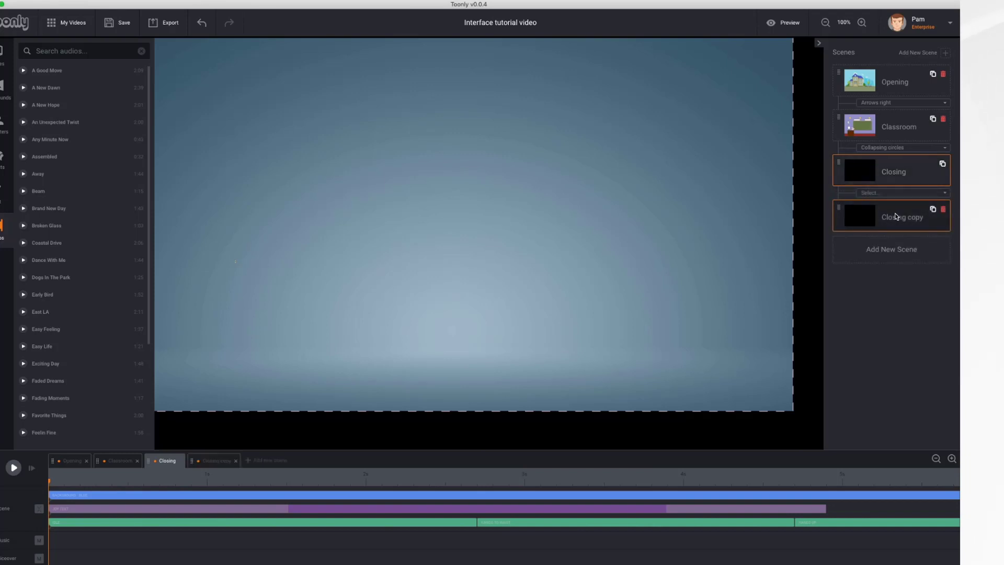
click(944, 210)
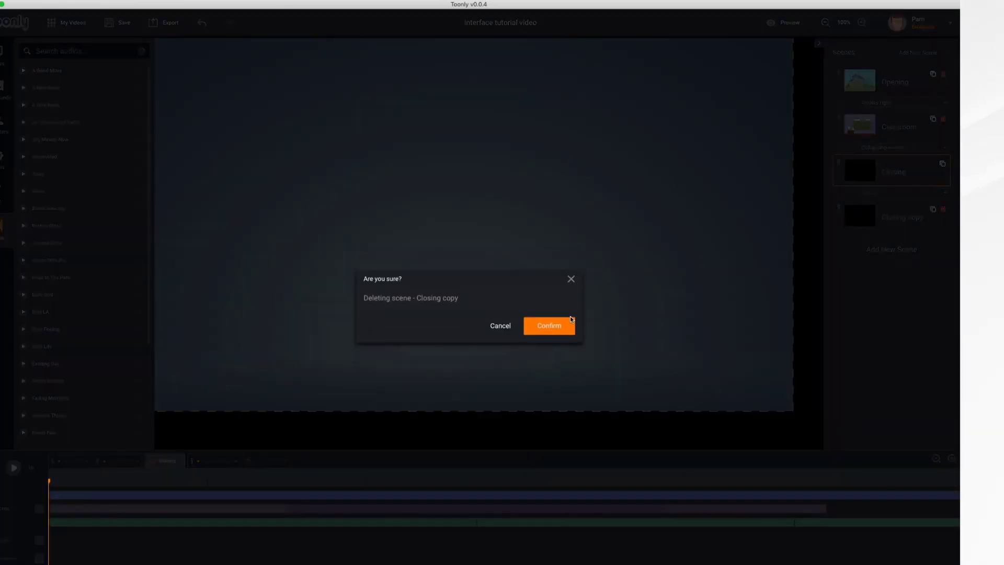
click(561, 327)
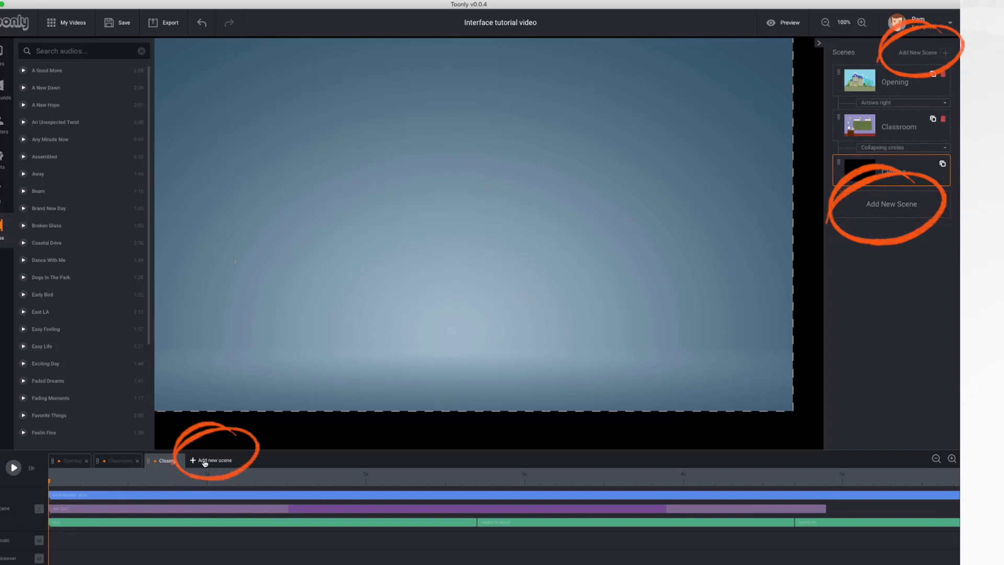
Add an empty fourth scene and rearrange the Closing and Opening cards in the Scenes panel.
click(204, 462)
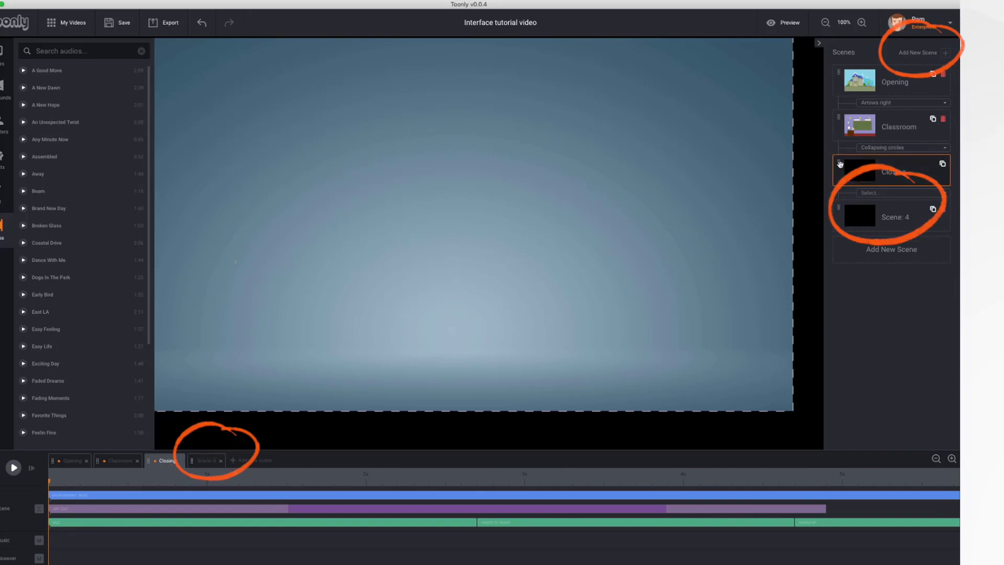
drag(839, 162, 842, 114)
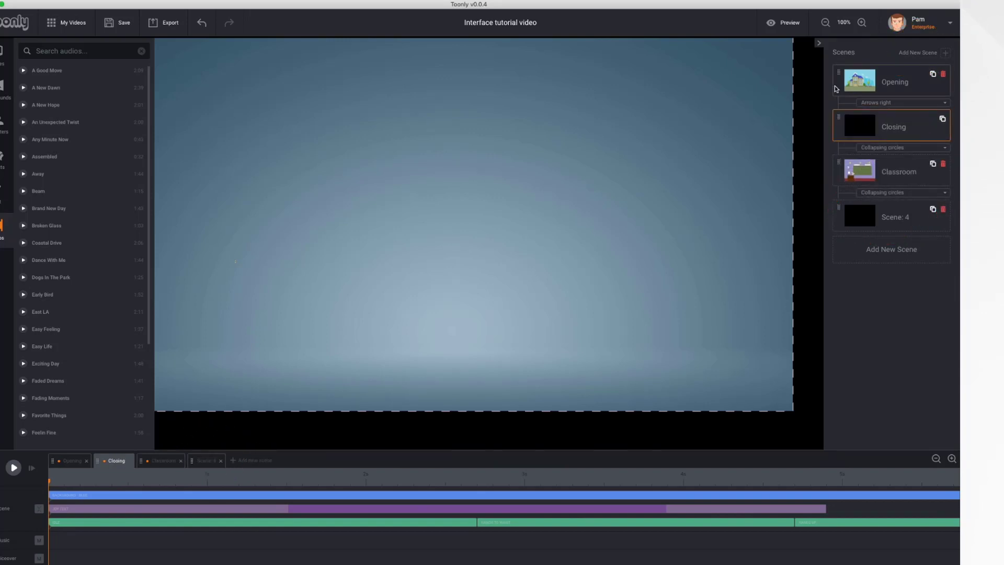
drag(839, 72, 840, 116)
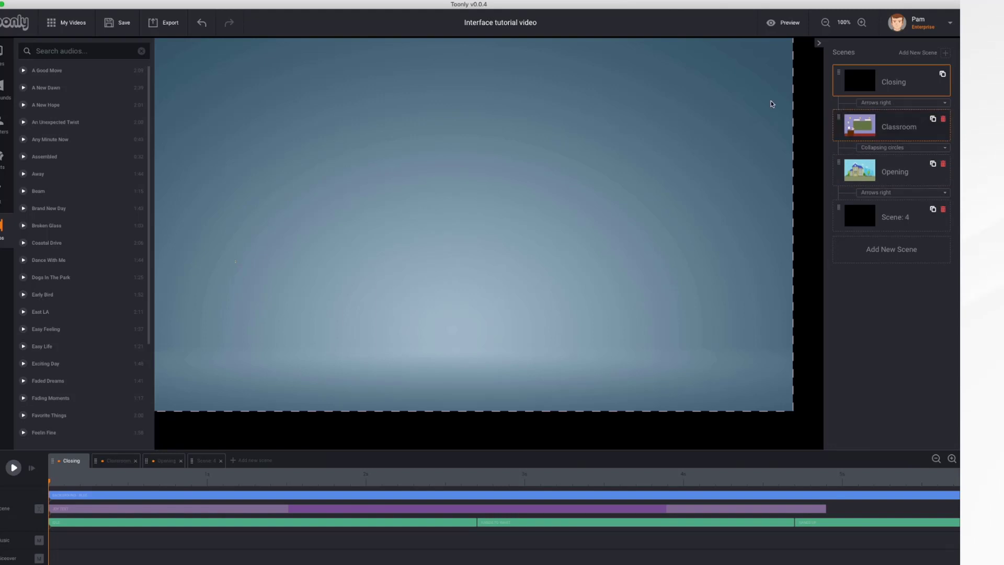
Move the Opening tab to the start of the timeline and delete the empty Scene: 4.
click(118, 461)
click(166, 461)
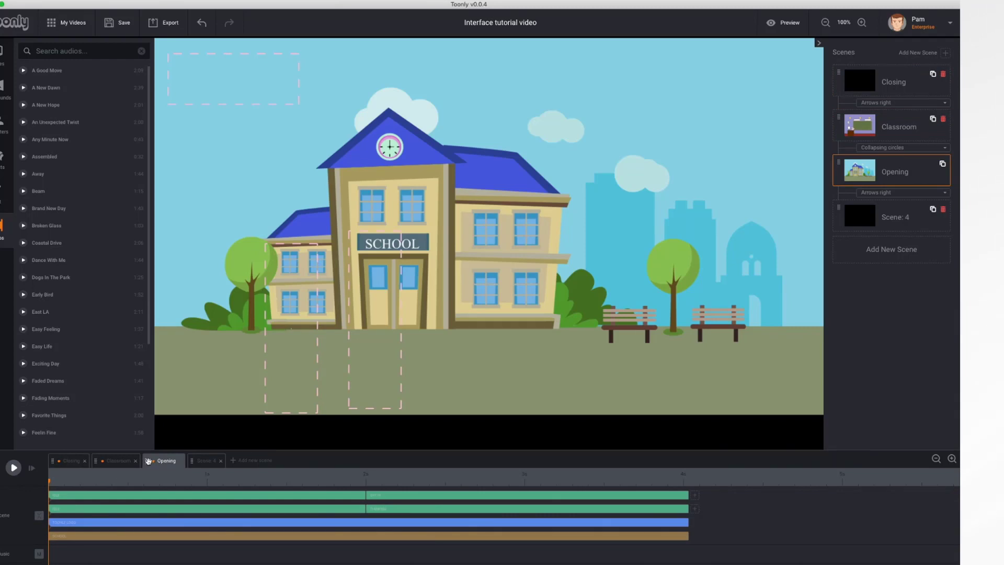
mouse_move(148, 461)
mouse_down()
mouse_move(54, 462)
mouse_move(158, 463)
mouse_up()
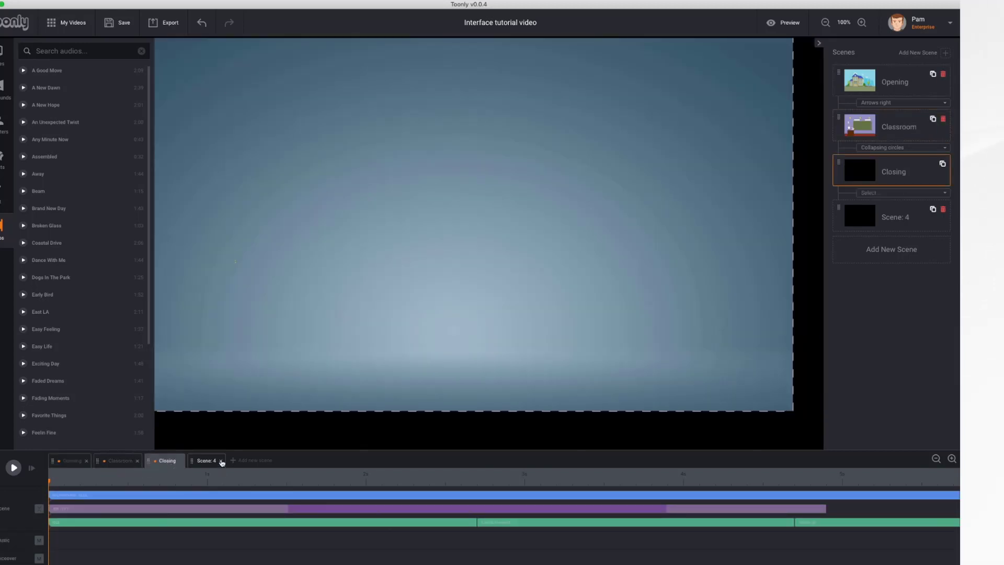
click(221, 460)
click(549, 324)
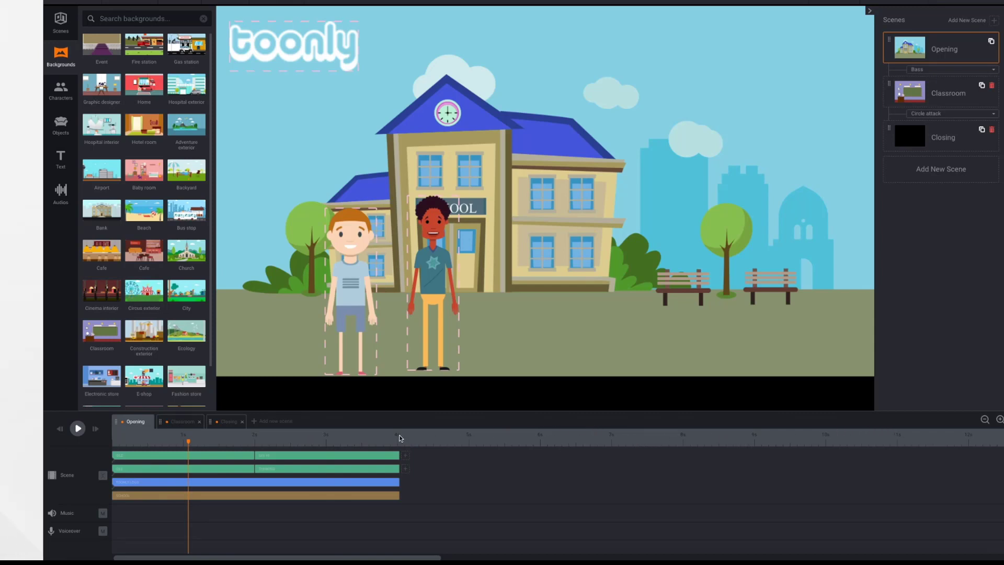
click(177, 421)
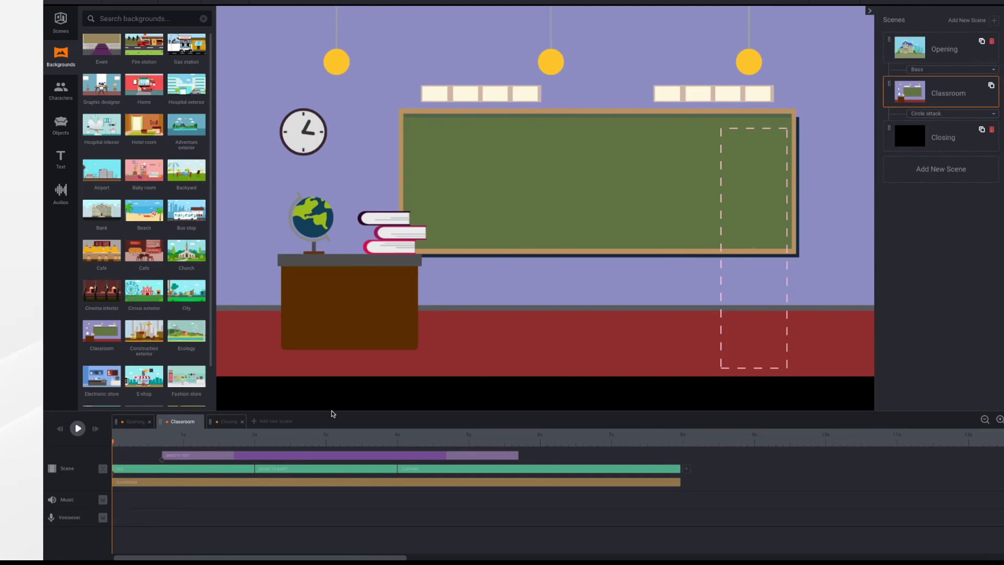
click(229, 422)
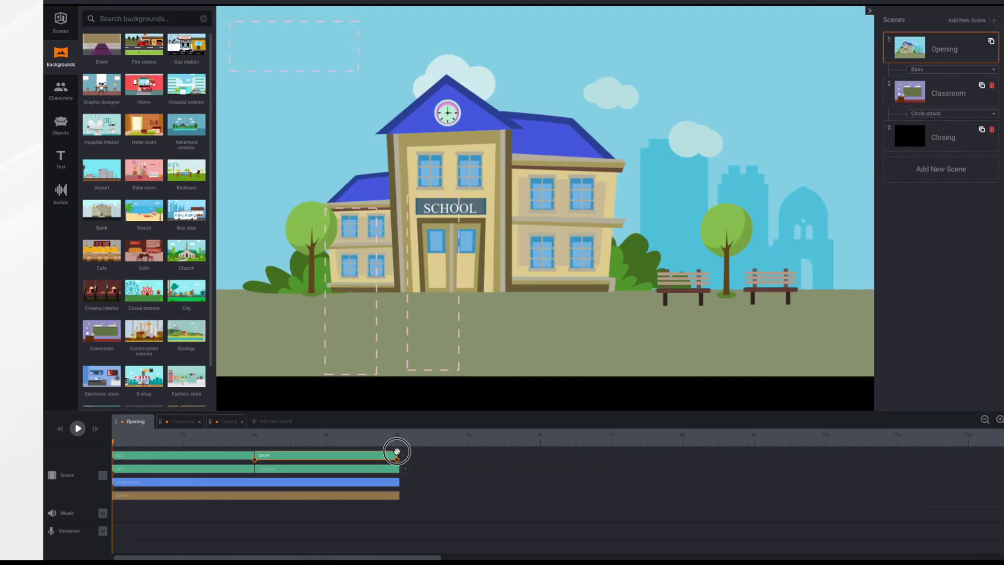
Stretch the Opening scene's top clip to about 5 s, then trim it back to about 4 s.
drag(392, 453, 469, 459)
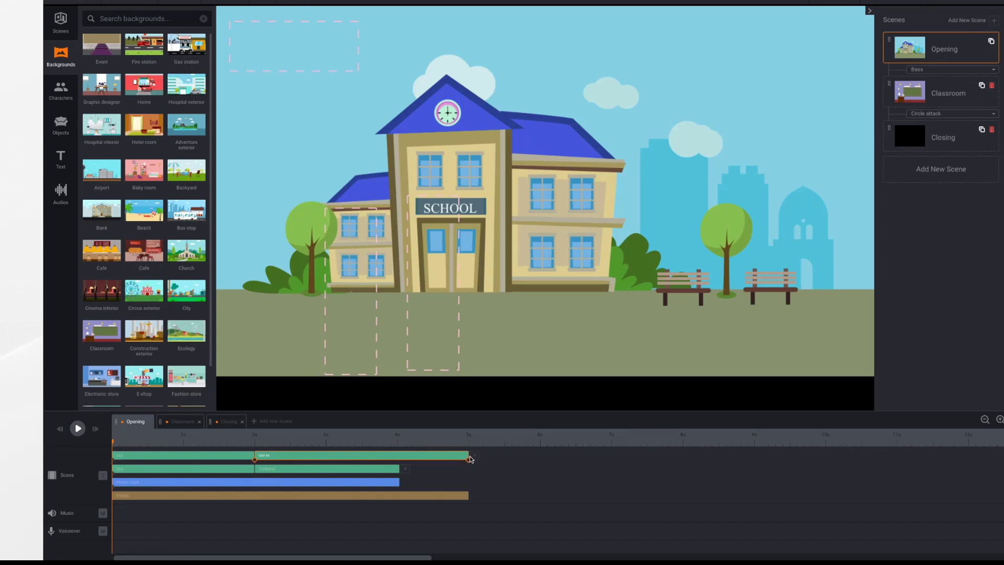
drag(468, 455, 380, 469)
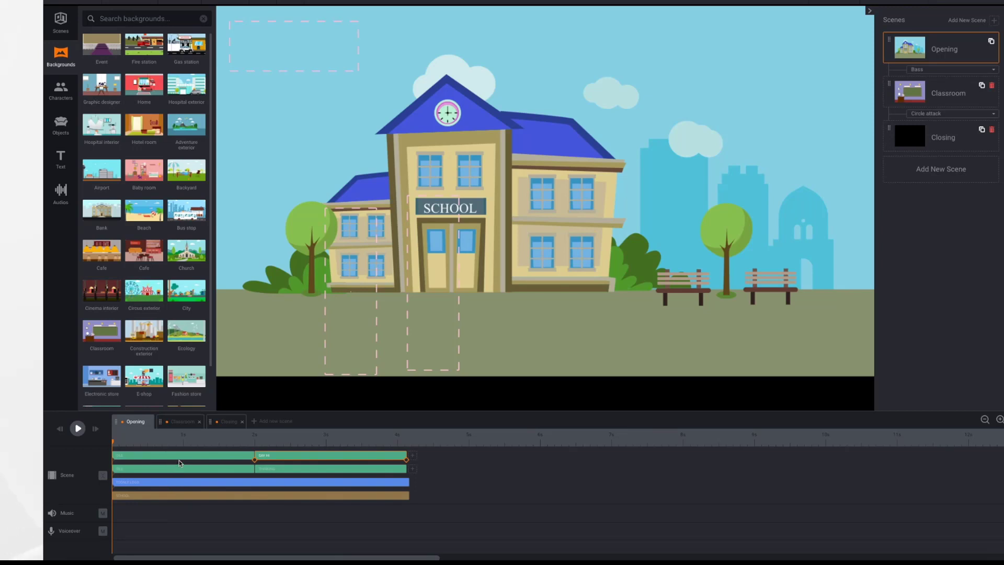
click(78, 430)
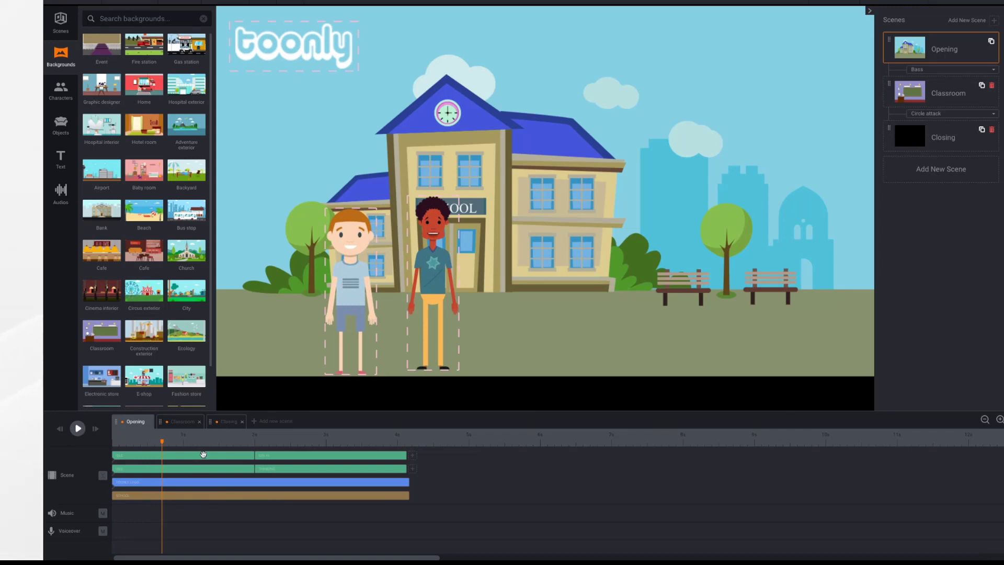
click(346, 263)
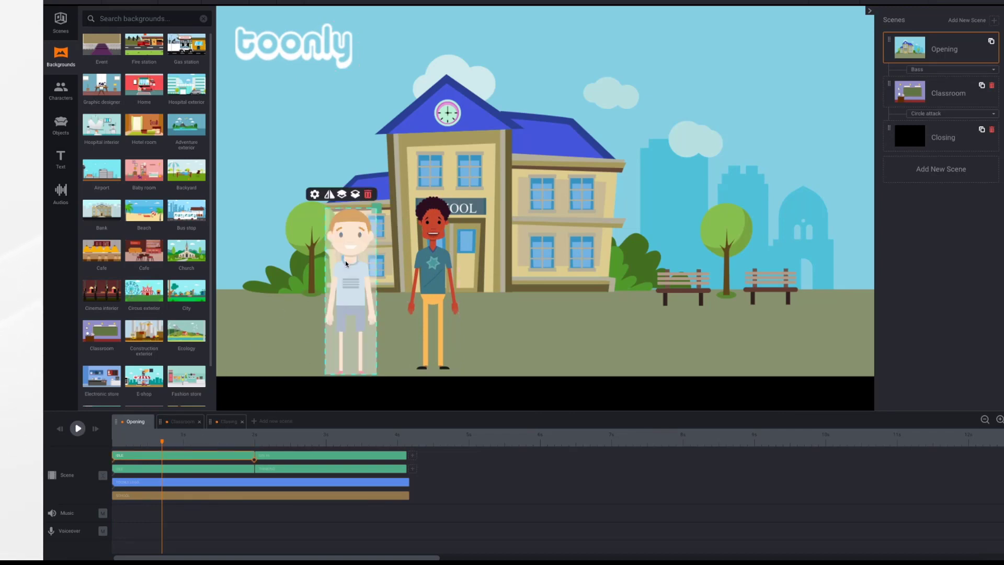
click(426, 259)
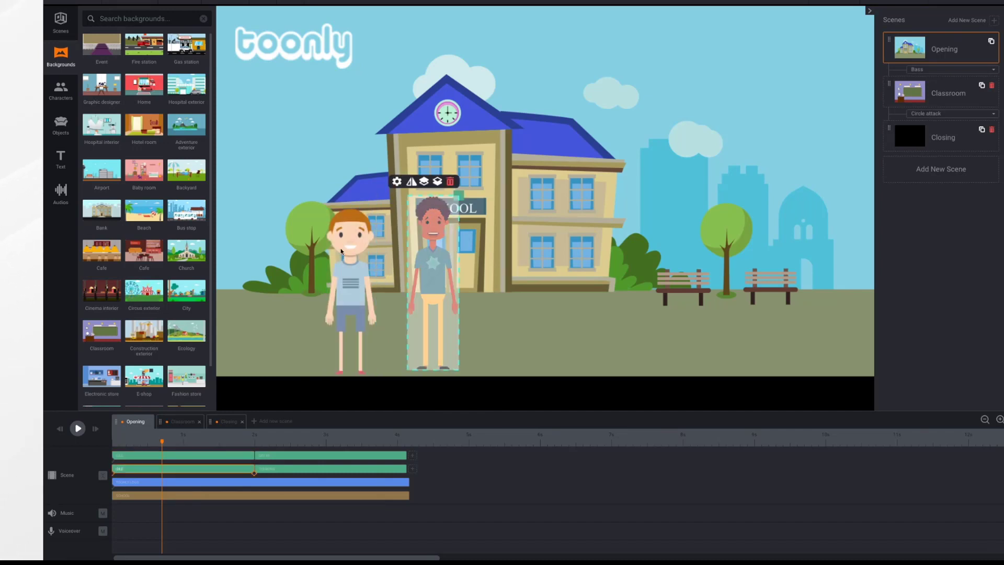
click(192, 484)
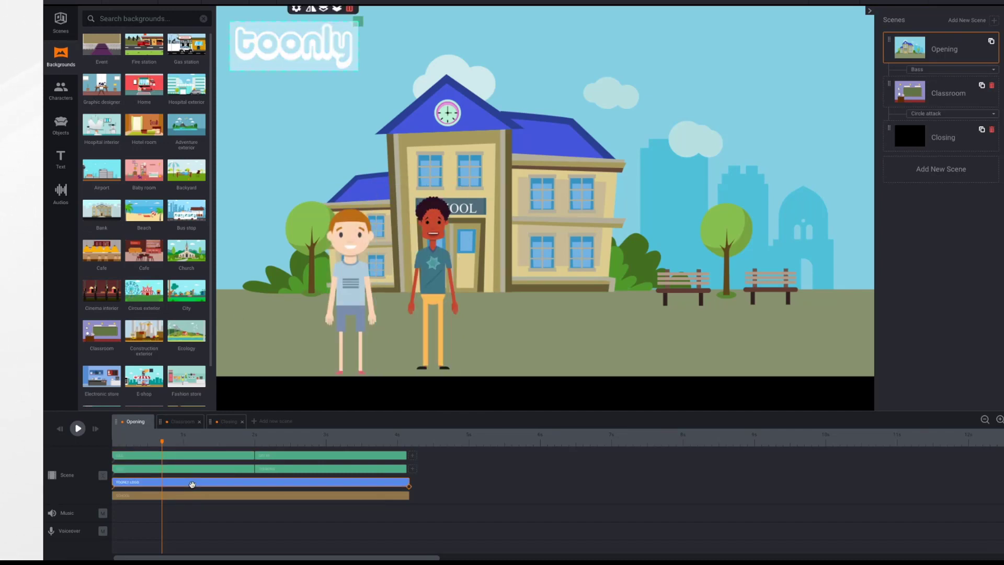
click(272, 472)
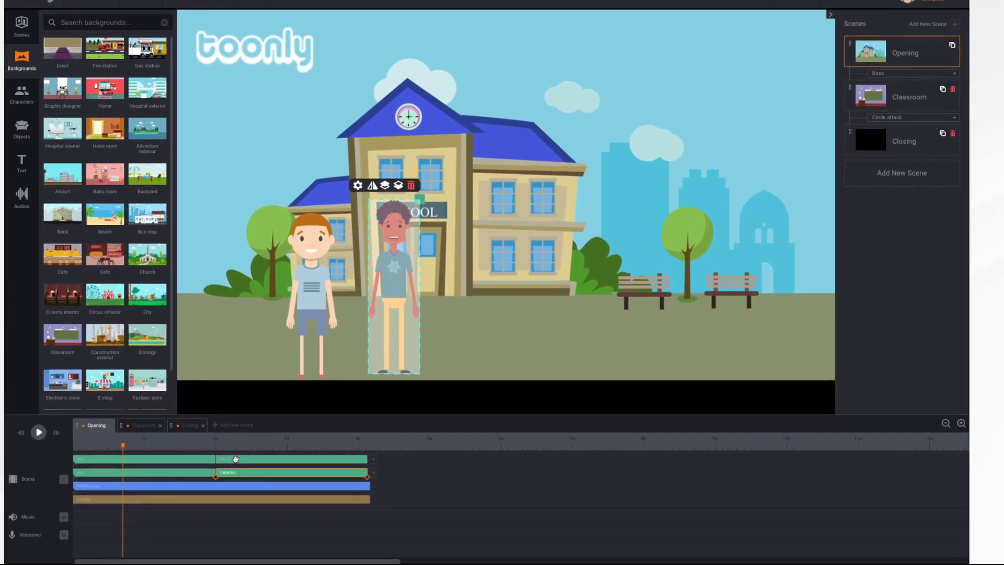
Select the boy's first clip, then zoom the timeline out twice and back in twice.
click(230, 456)
click(936, 424)
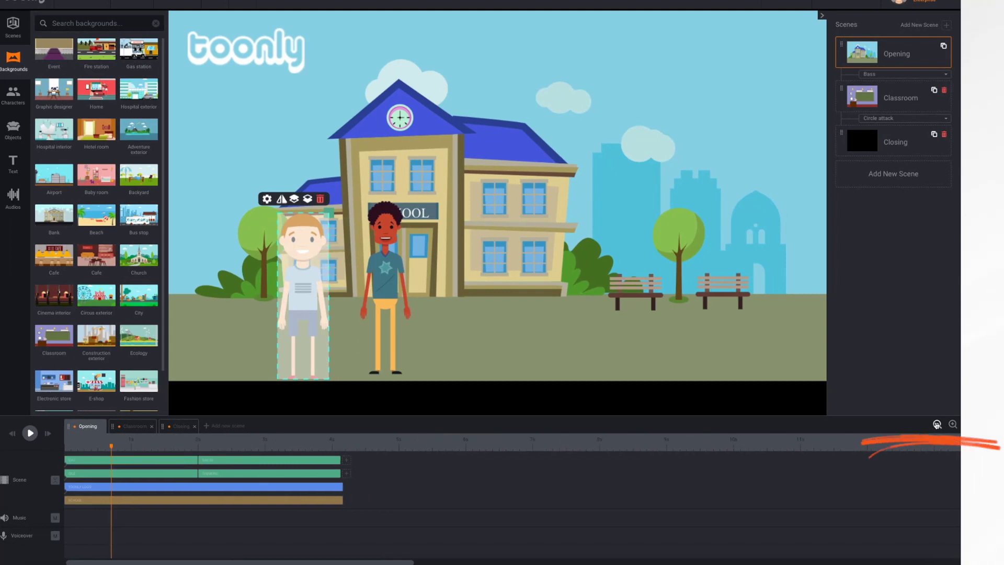
click(936, 424)
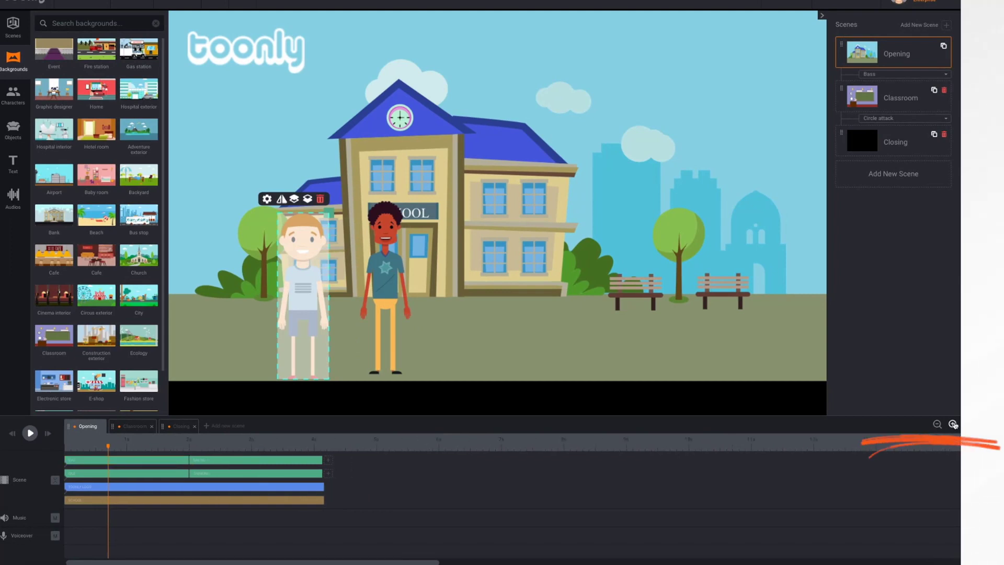
click(952, 424)
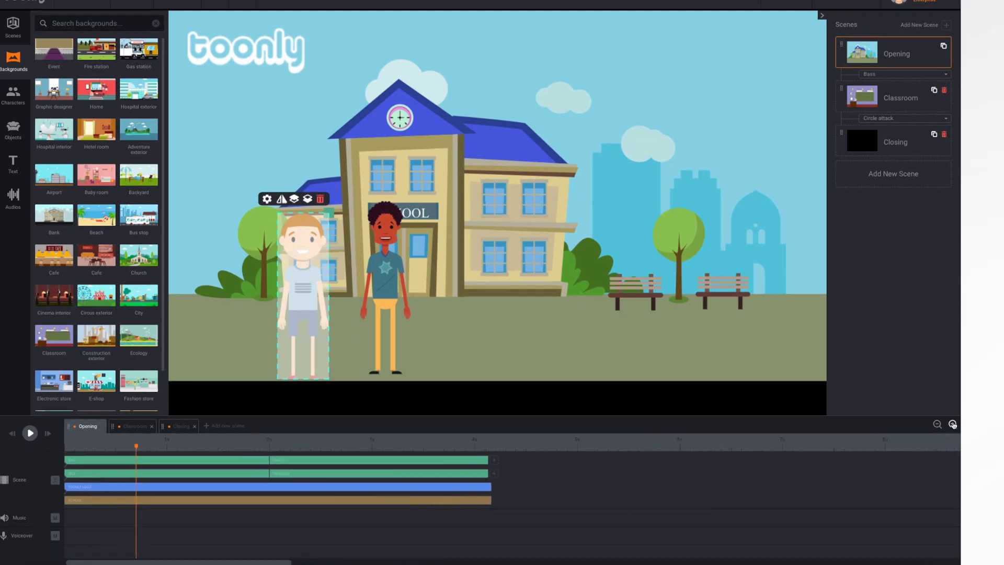
click(953, 424)
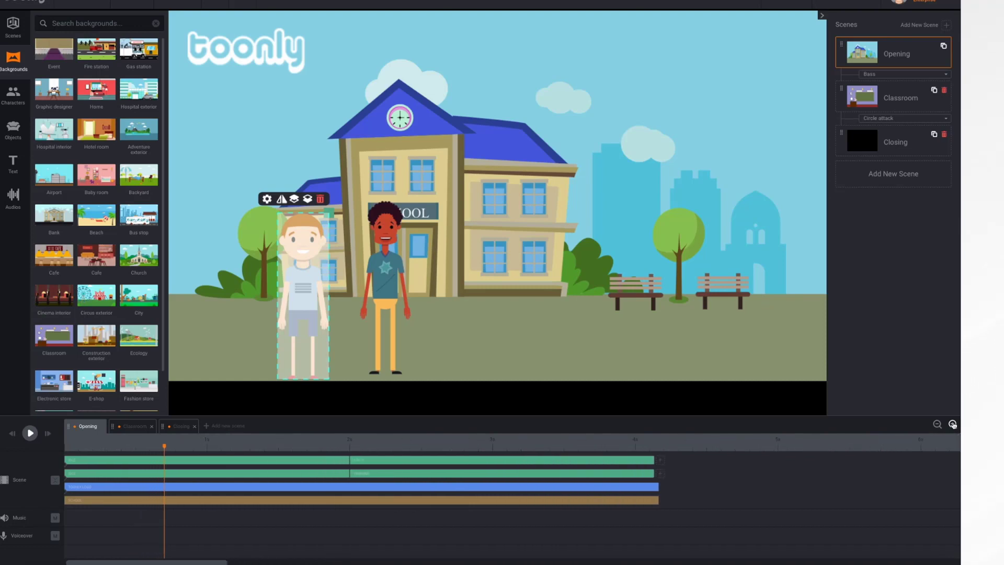
Toggle the Scene track between expanded rows and collapsed, leaving it as one compact block.
click(55, 481)
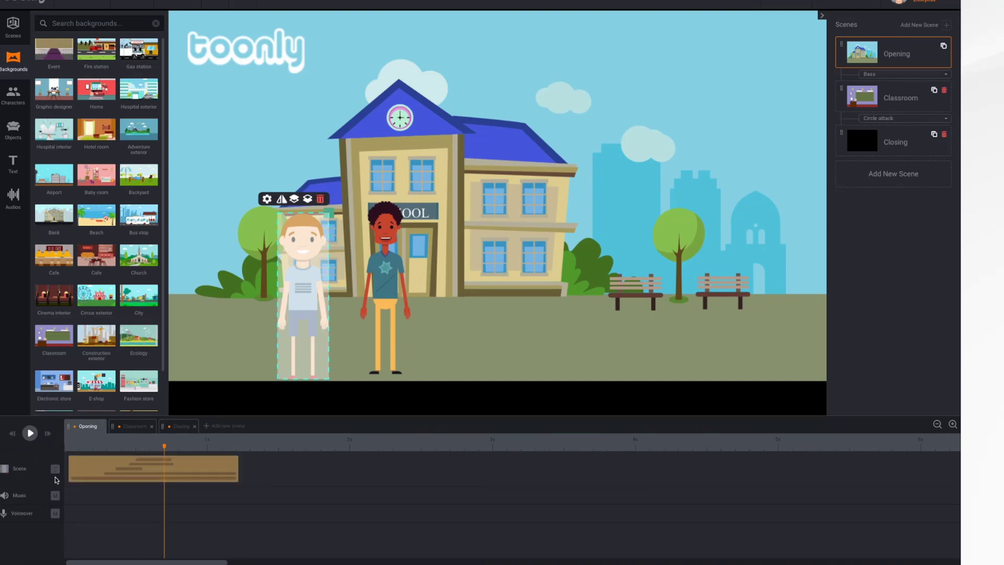
click(55, 469)
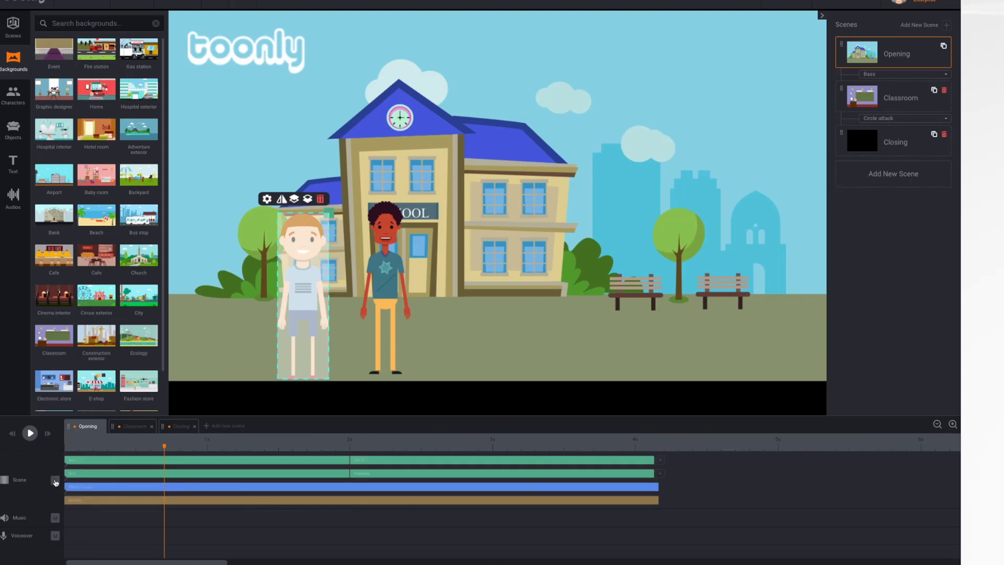
click(54, 481)
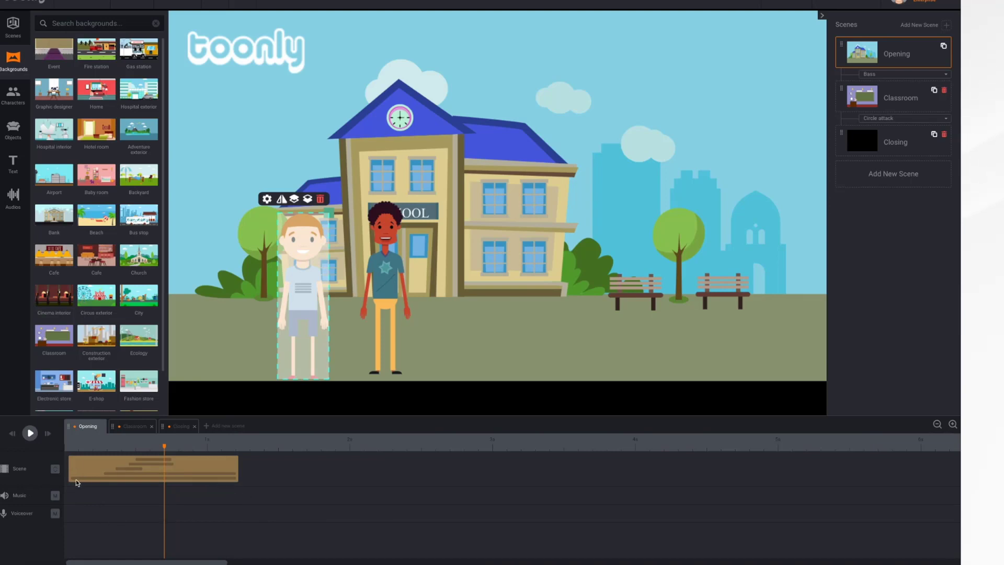
click(55, 469)
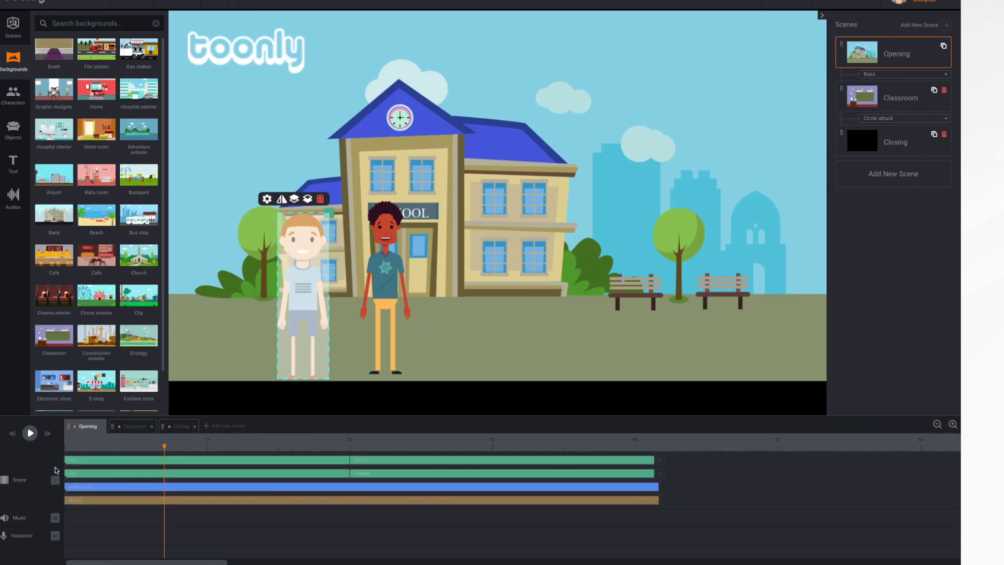
click(55, 479)
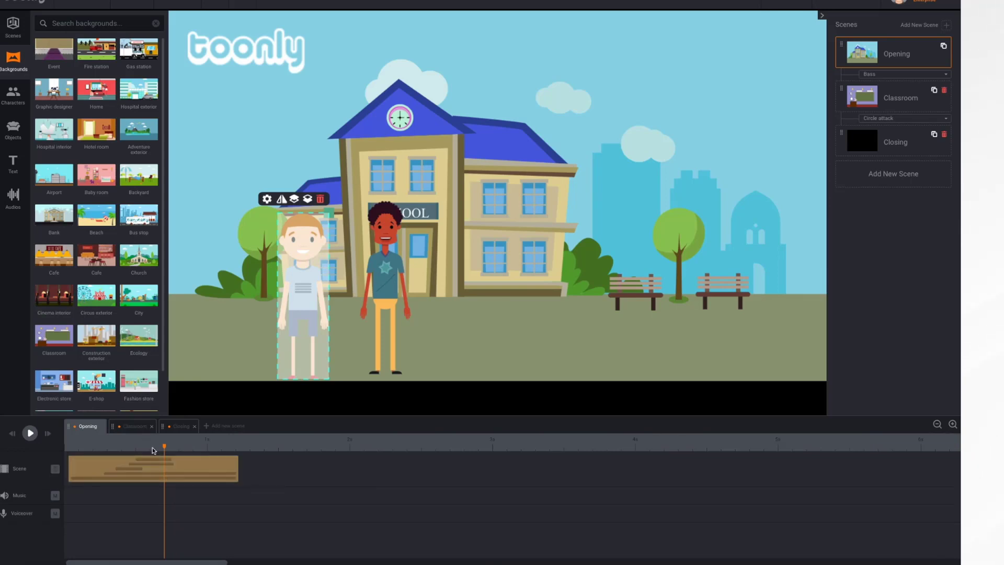